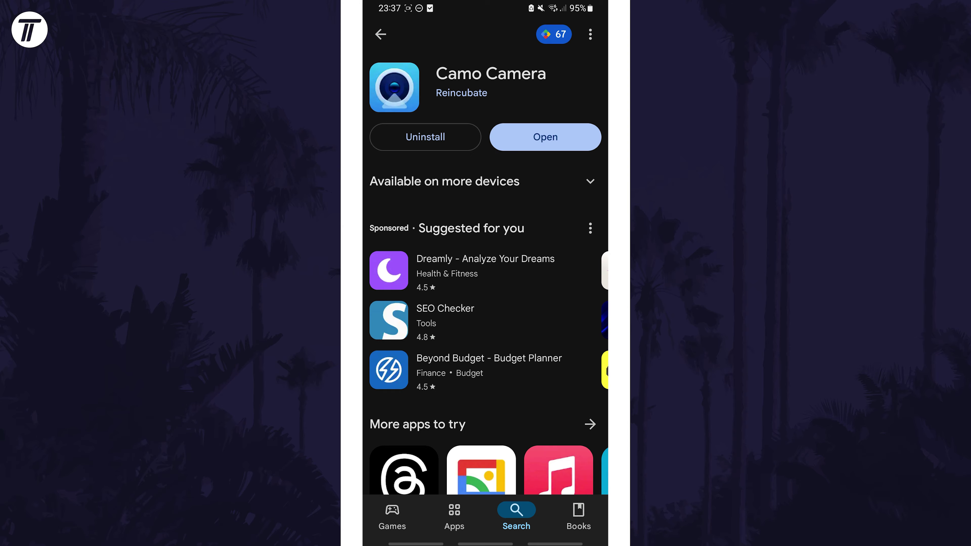
- Open Camo Camera on the phone and allow it camera and microphone access while using the app
left_click(545, 137)
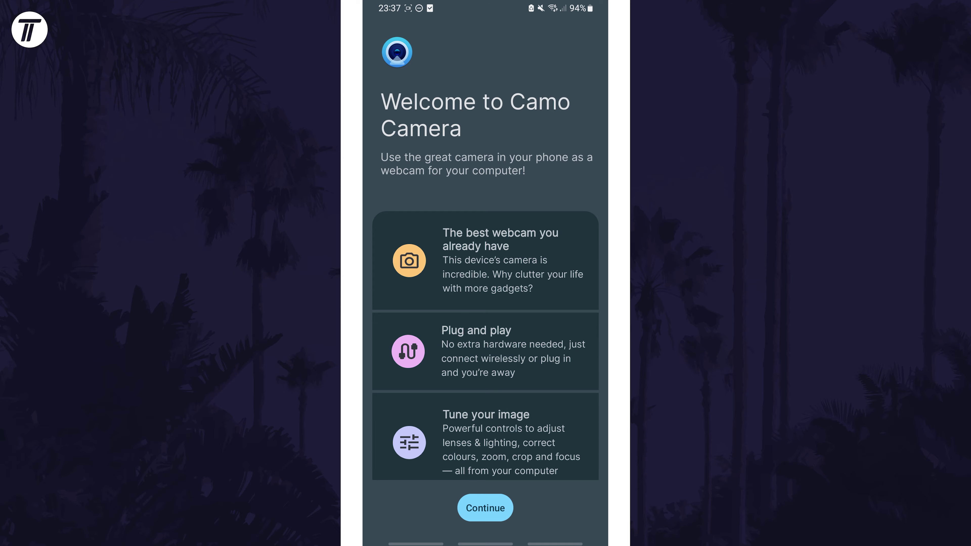
left_click(485, 508)
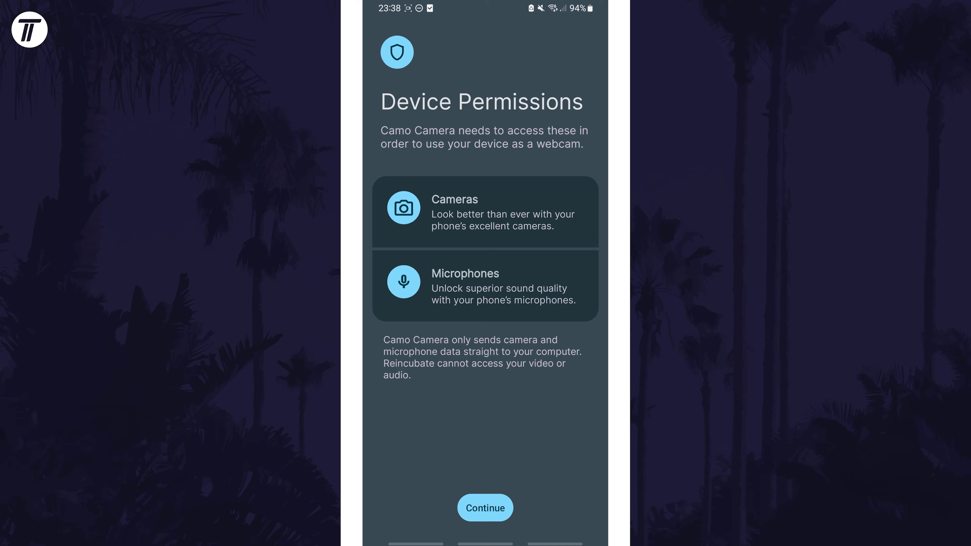
left_click(485, 211)
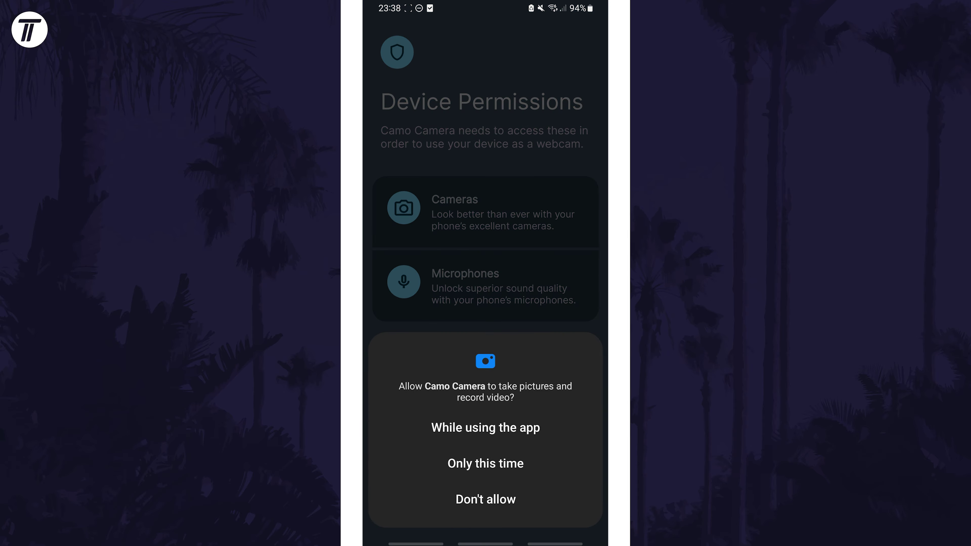
left_click(485, 427)
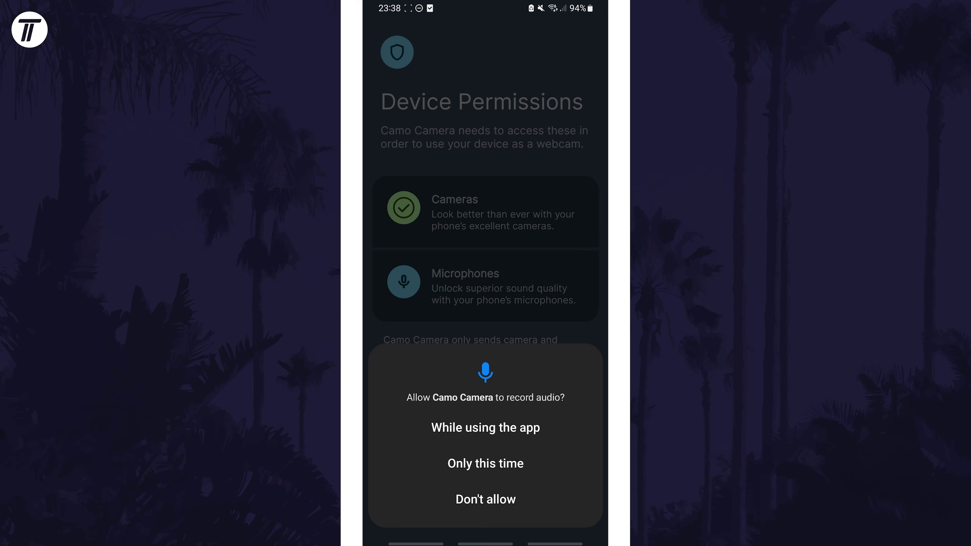
left_click(485, 427)
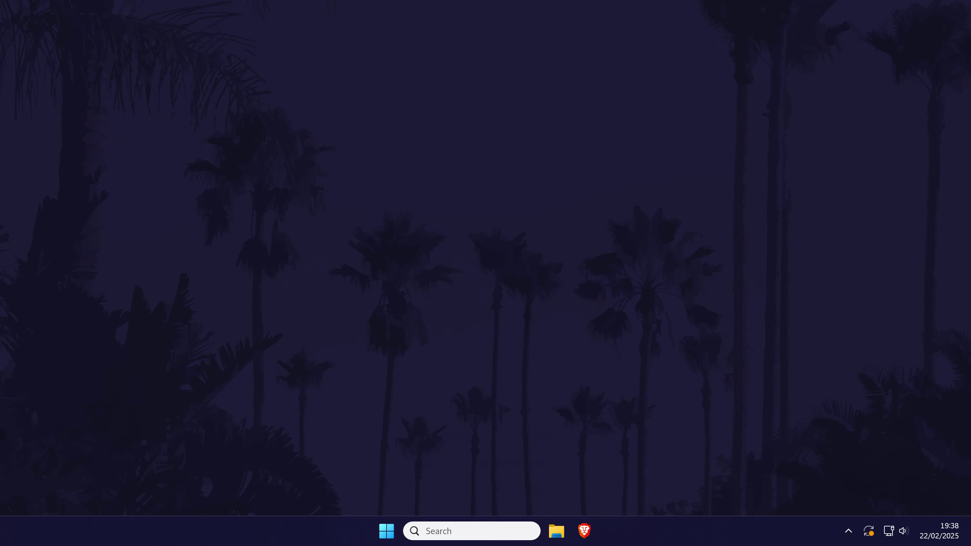
- Search Windows for "microsoft store" and open Microsoft Store on the PC
left_click(516, 530)
type("microsoft store")
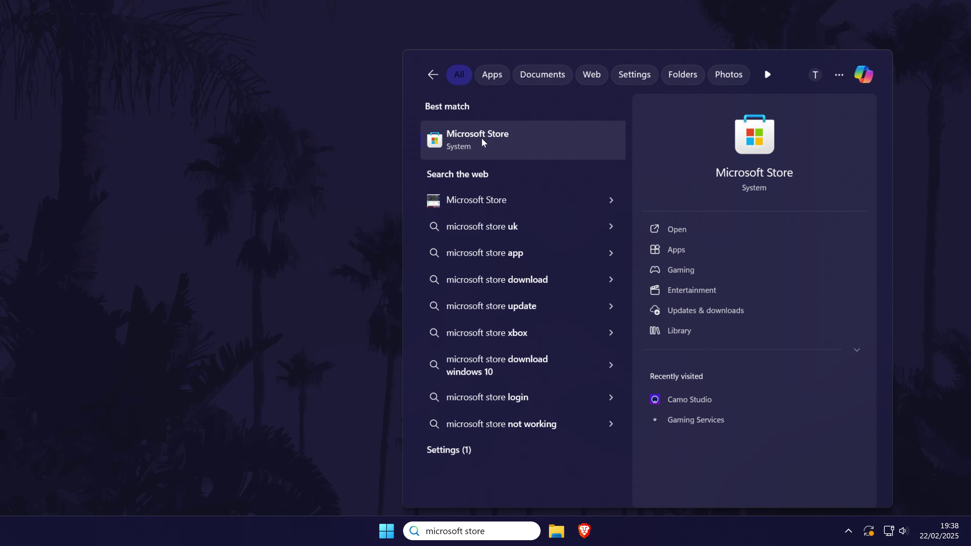
left_click(504, 138)
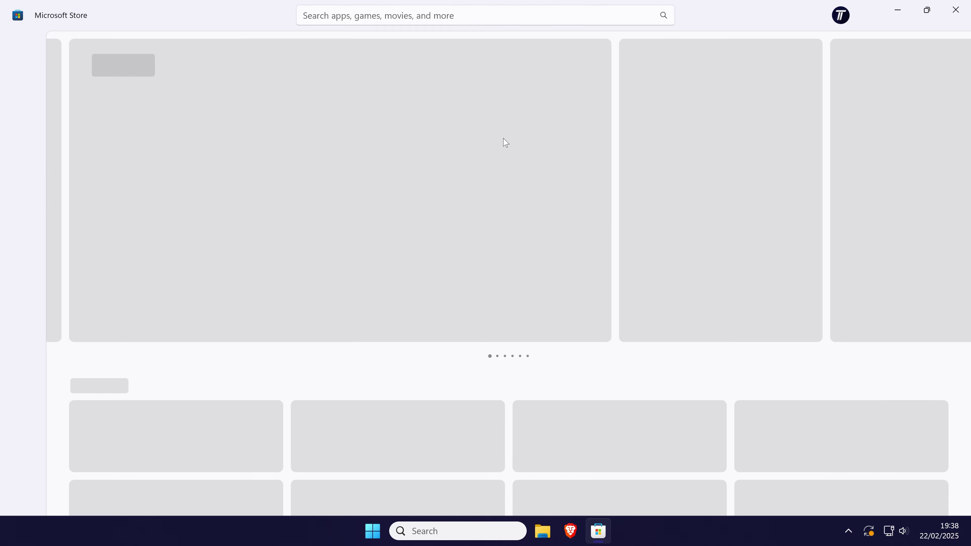
- Search the store for "camo studio" and install Camo Studio by Reincubate
left_click(405, 23)
type("camo studio")
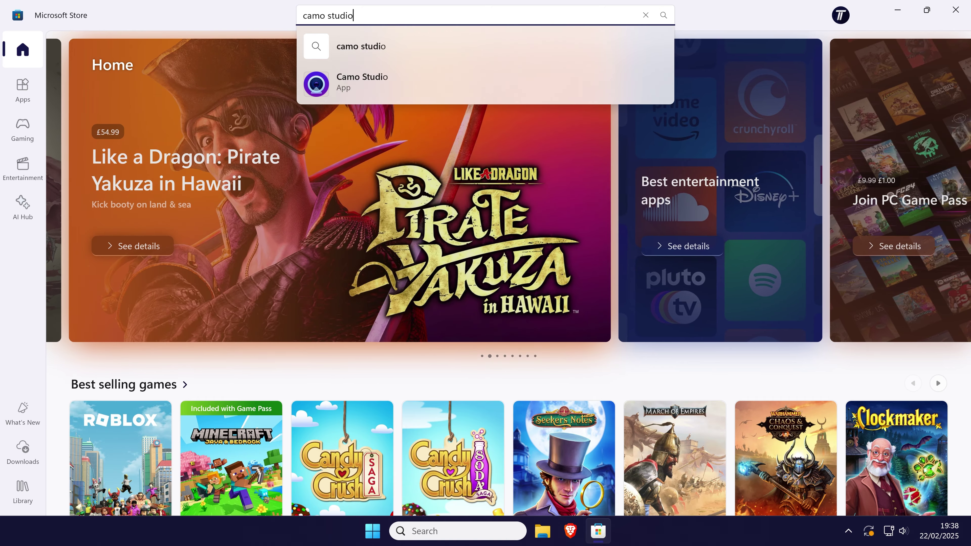
key("Return")
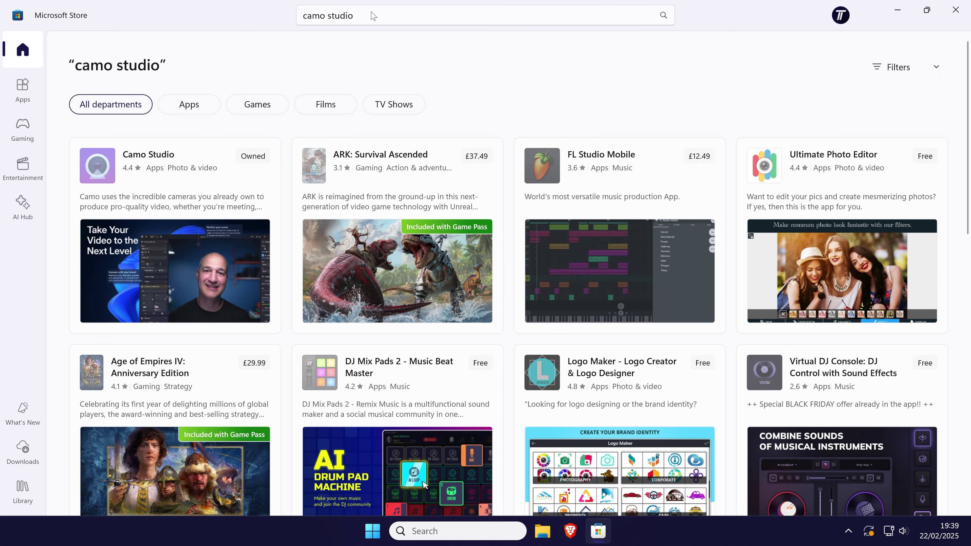
left_click(145, 160)
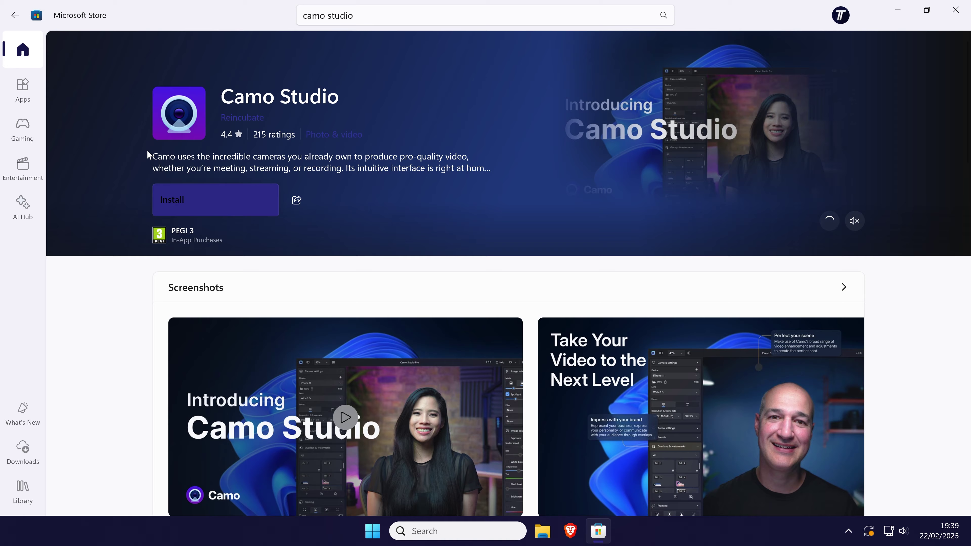
left_click(210, 200)
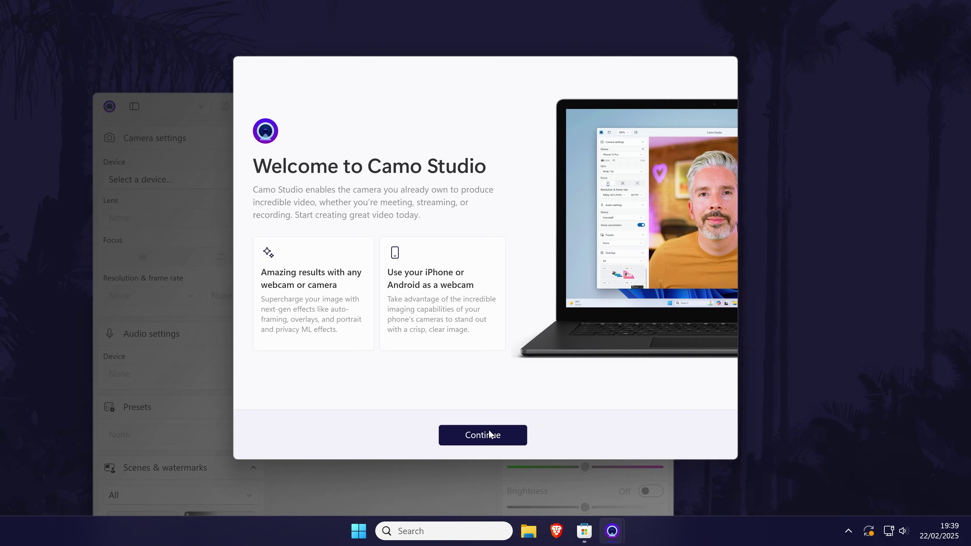
- Go through the Camo Studio welcome screens, skipping the Camo Tour sign-up
left_click(489, 434)
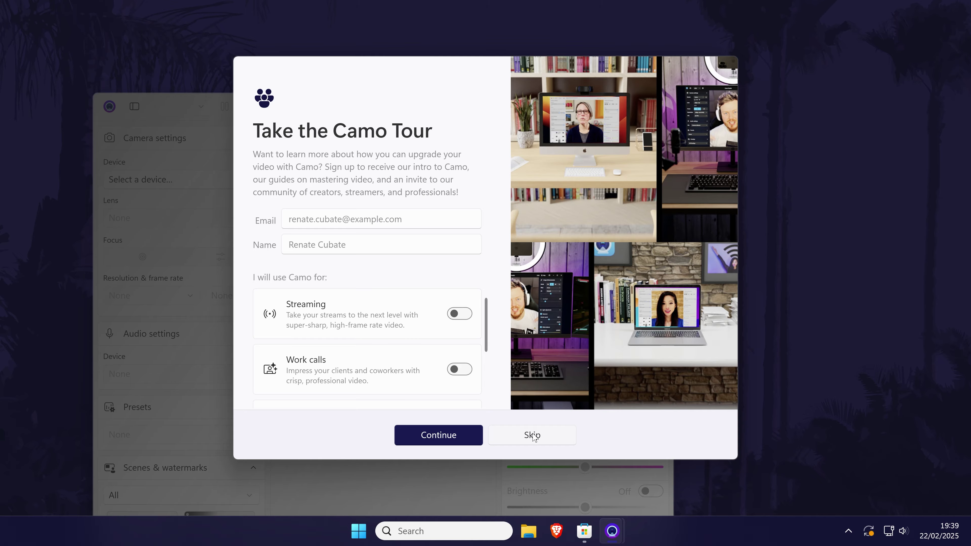
left_click(553, 439)
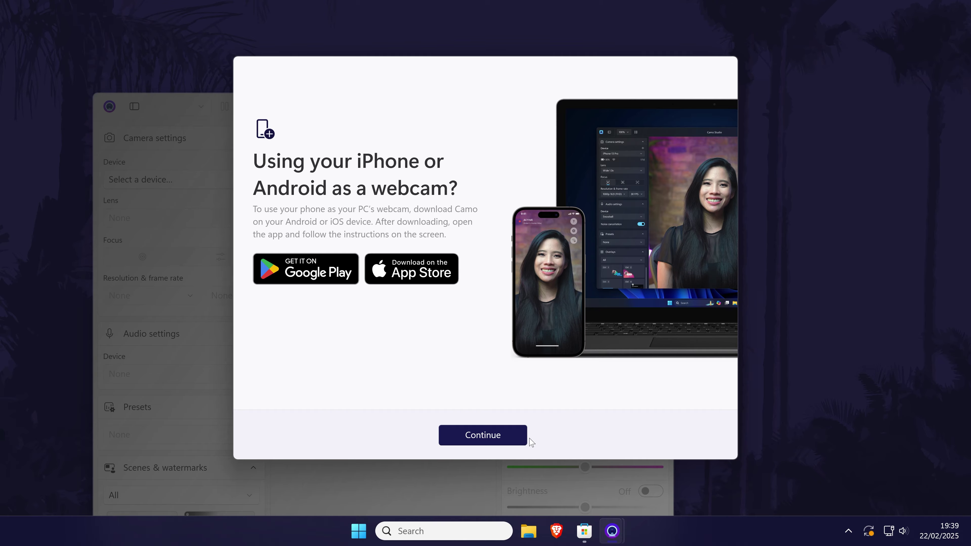
left_click(504, 431)
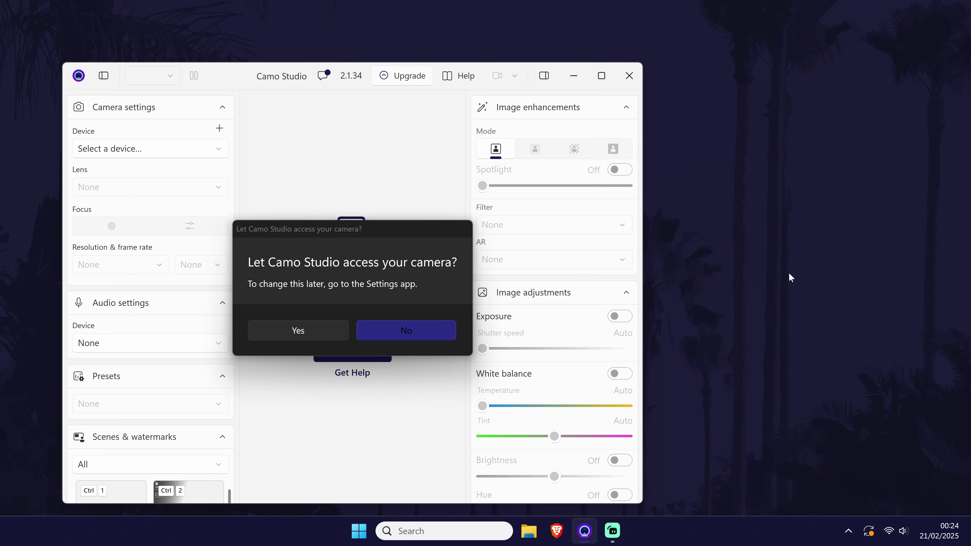
- Let Camo Studio access the camera and install the NVIDIA add-on offered in its notifications
left_click(314, 328)
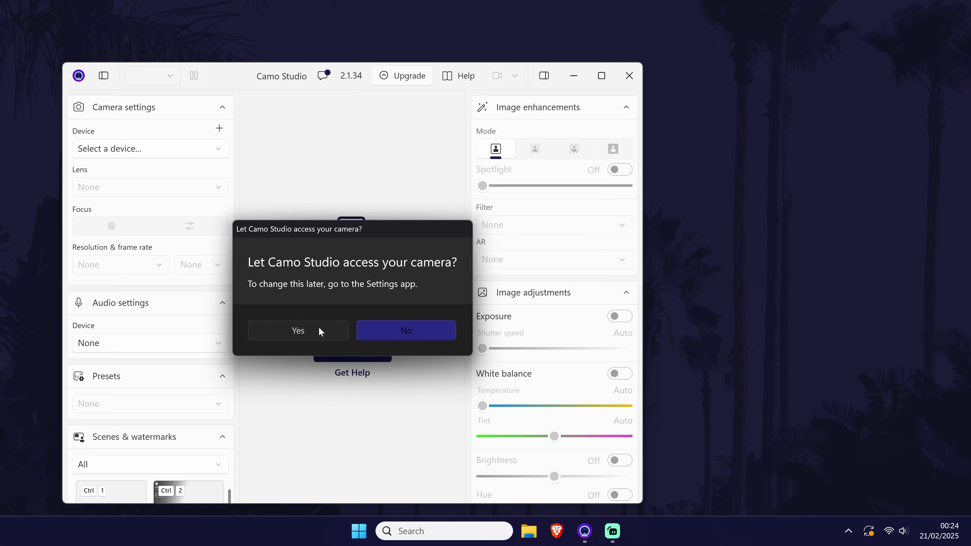
left_click(322, 76)
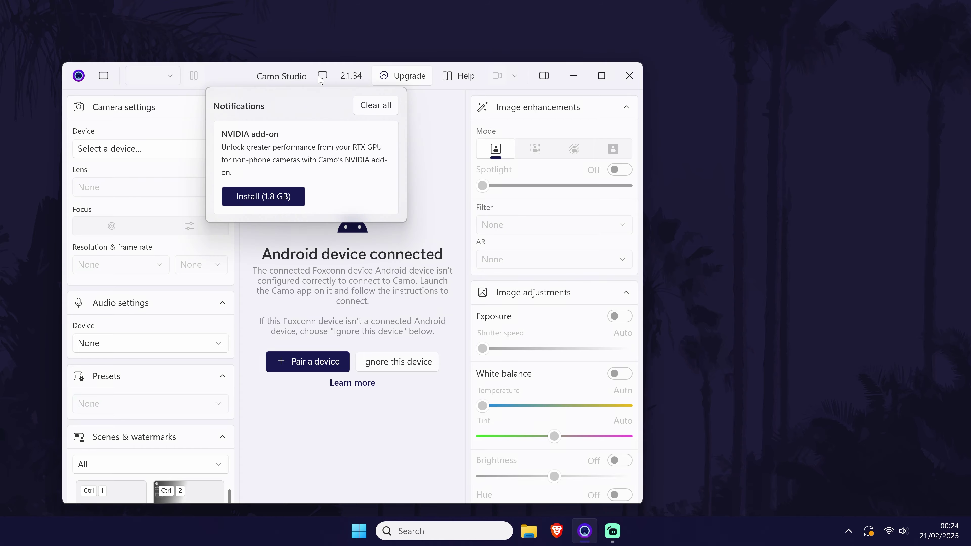
left_click(257, 197)
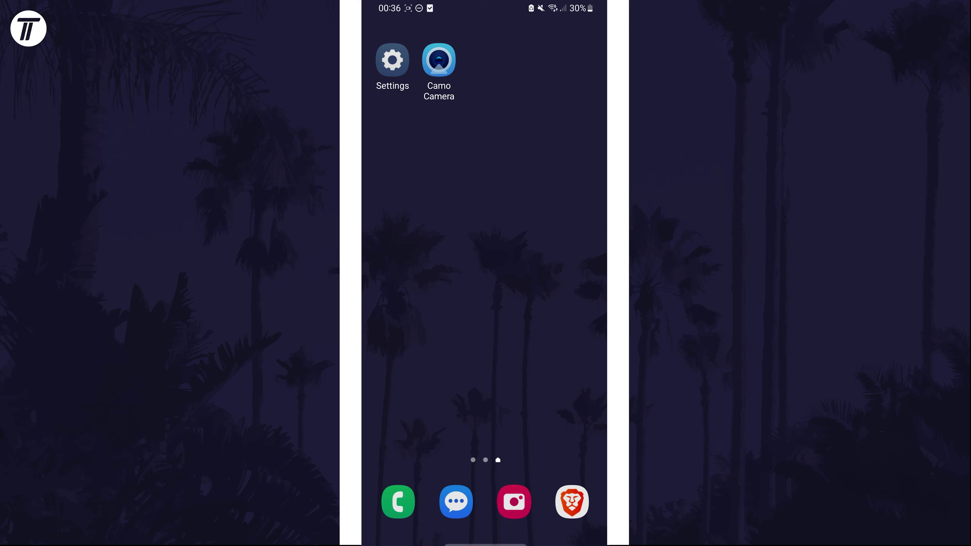
- Open Camo Camera on the phone and set its USB connection to "Transferring files / Android Auto"
left_click(439, 60)
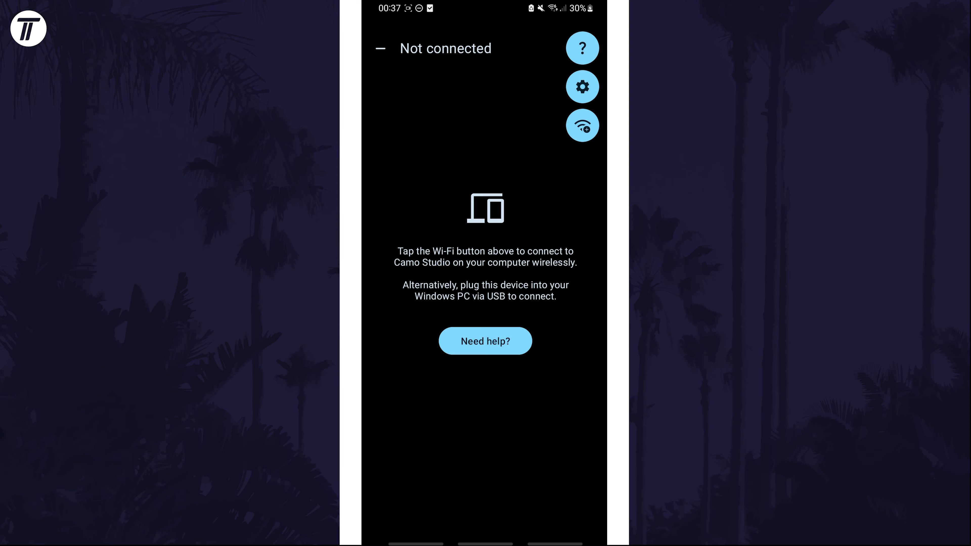
left_click_drag(484, 4, 485, 268)
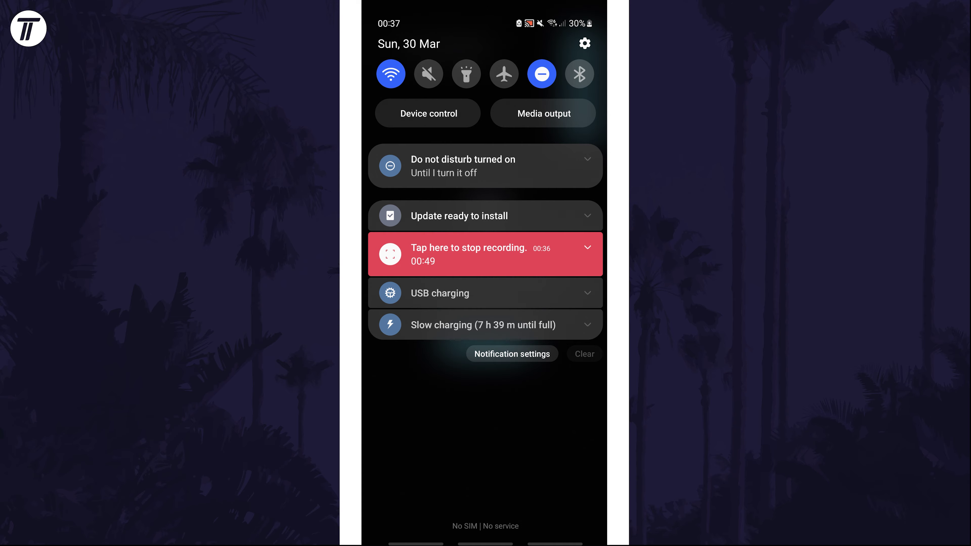
left_click(587, 293)
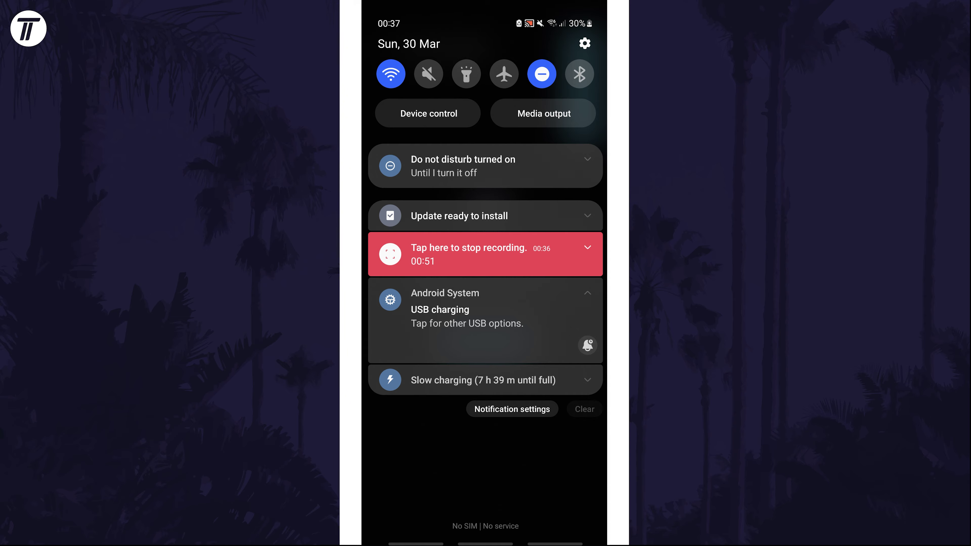
left_click(466, 316)
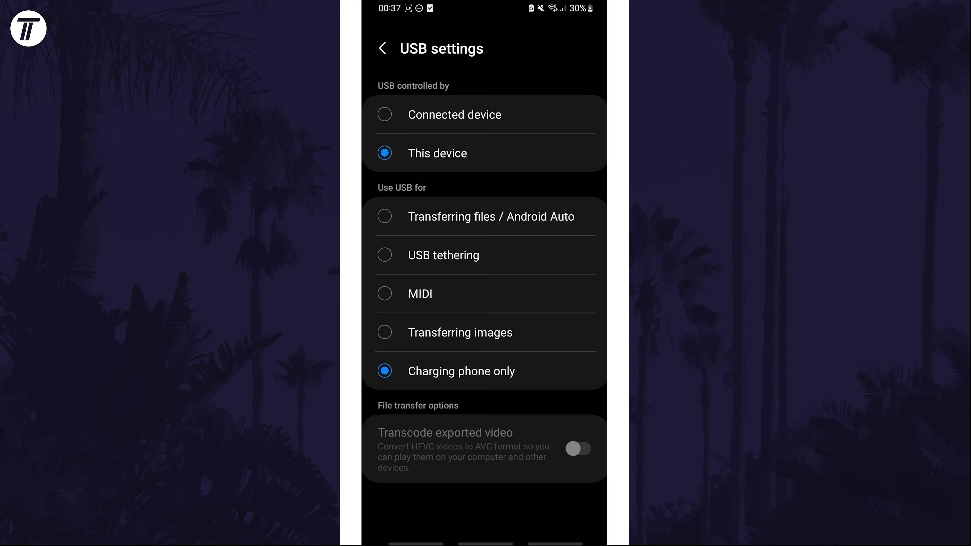
left_click(535, 216)
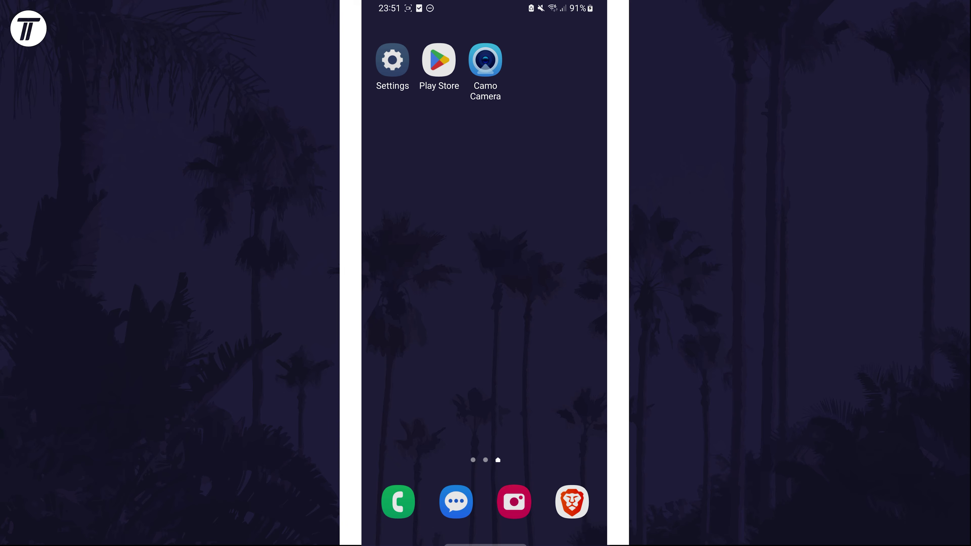
- Open the software information in the phone's settings, under About phone
left_click(392, 60)
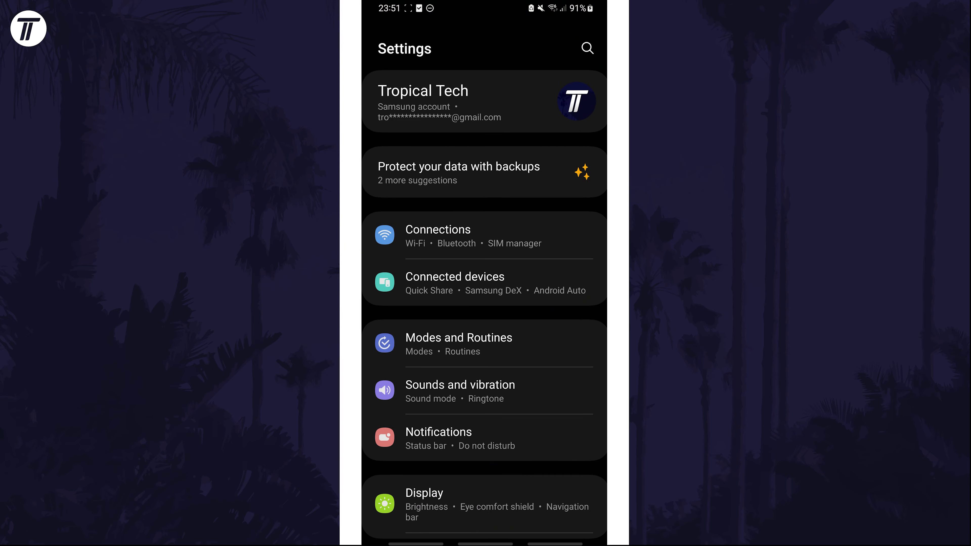
scroll(484, 305, "down", 15)
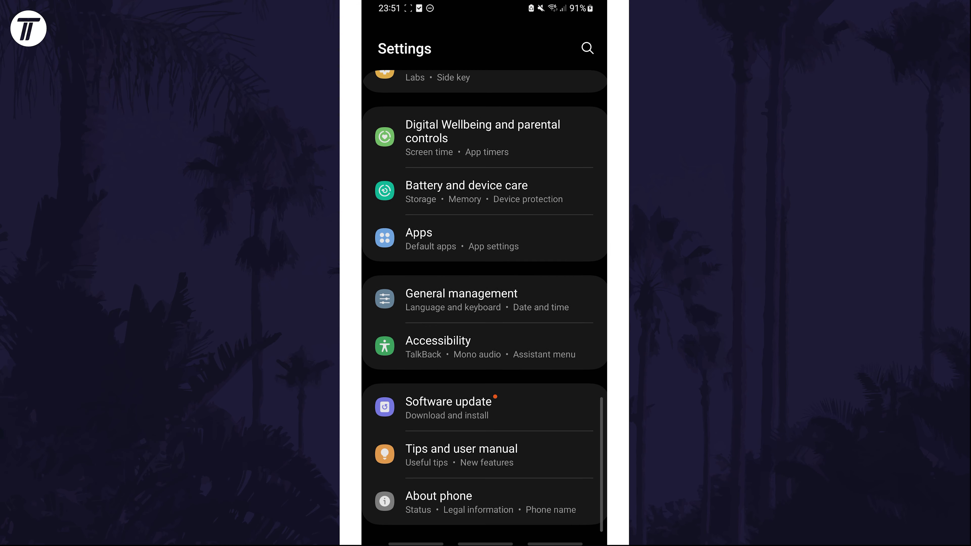
left_click(484, 501)
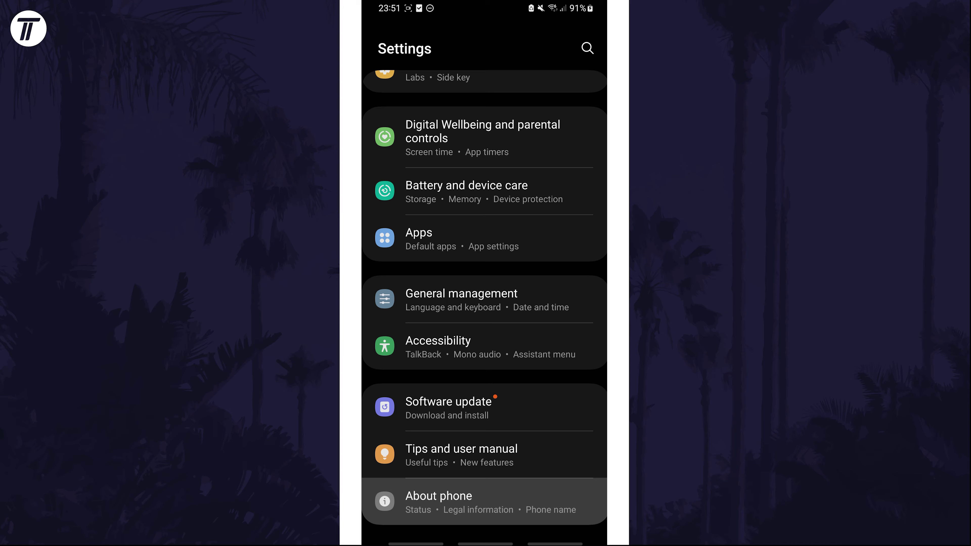
left_click(484, 469)
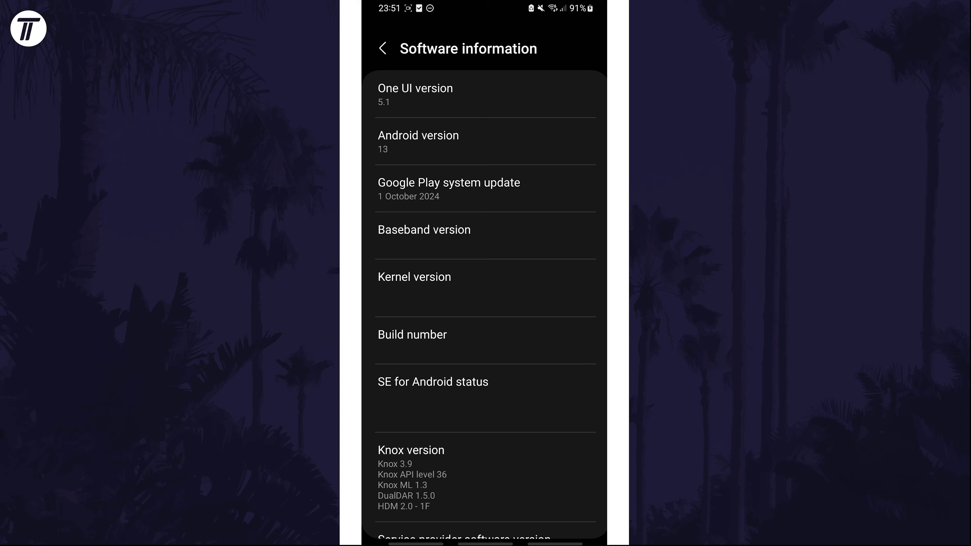
- Unlock the phone's developer options by tapping the build number repeatedly
left_click(483, 340)
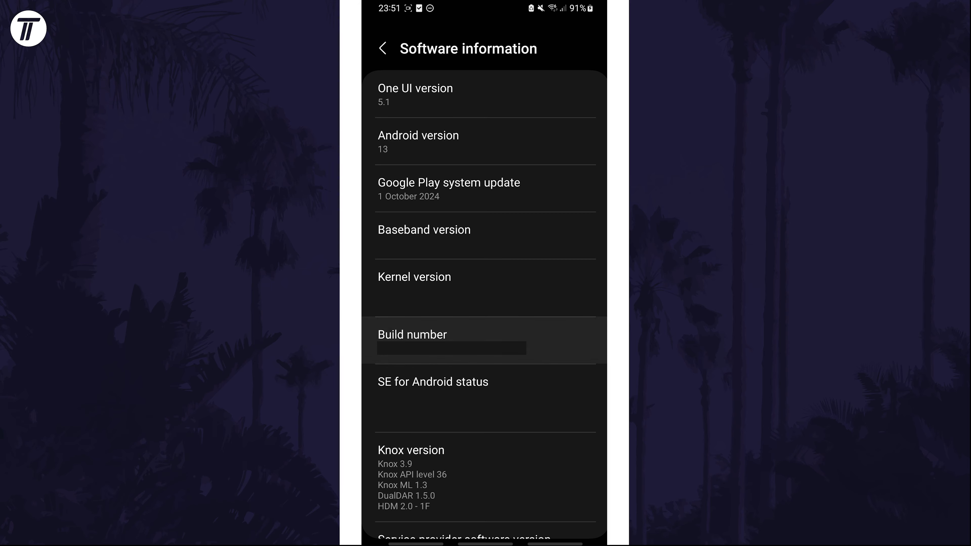
left_click(484, 339)
left_click(484, 339)
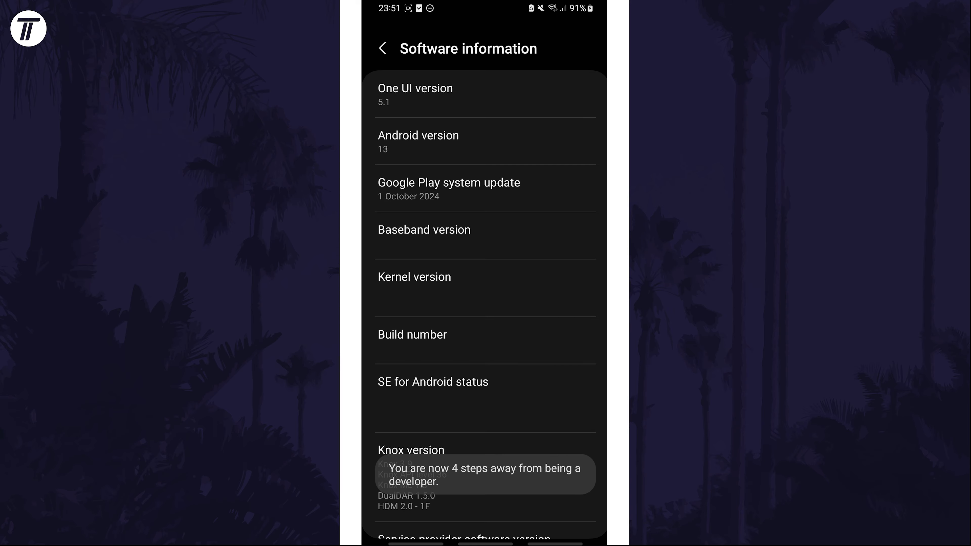
left_click(484, 340)
left_click(484, 340)
left_click(484, 340)
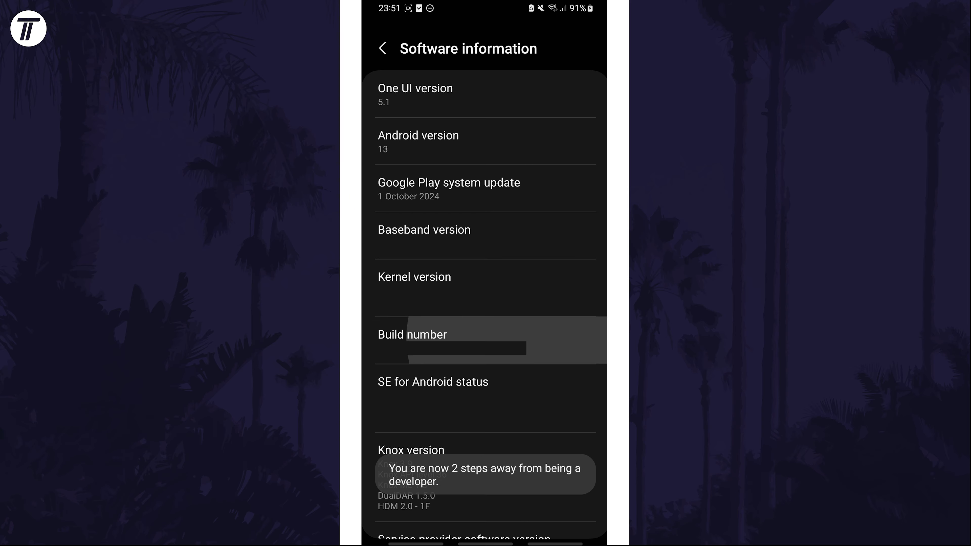
left_click(484, 339)
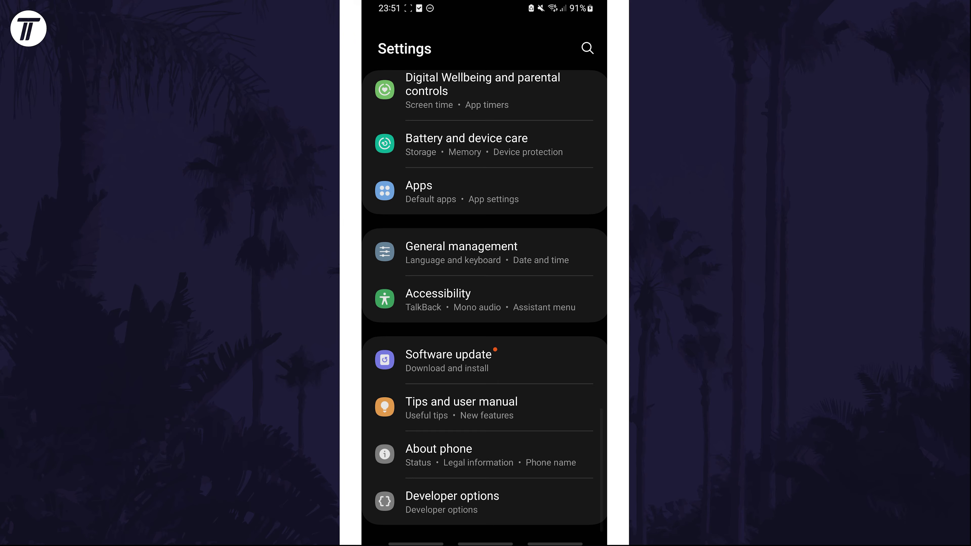
- Find the USB debugging setting by searching for "usb debugging" within the phone's developer options
left_click(452, 501)
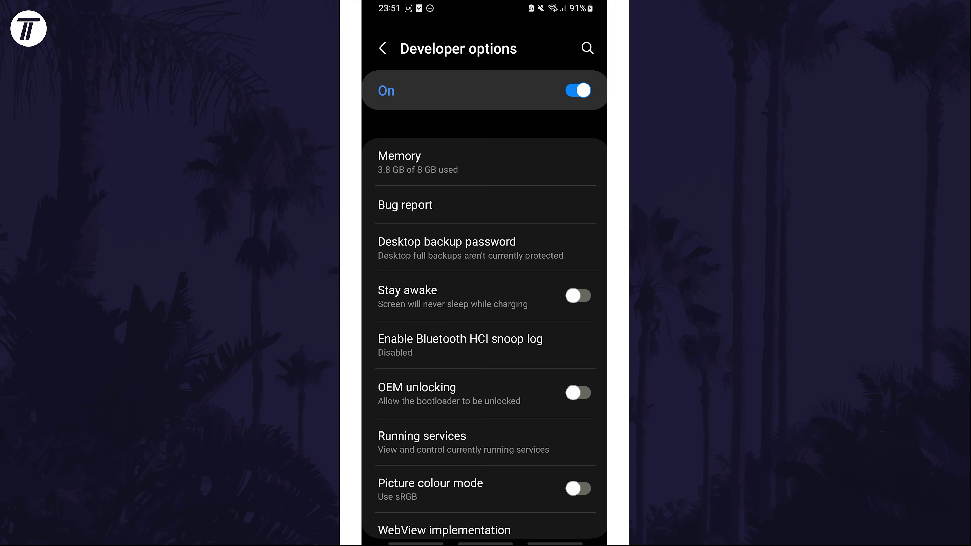
left_click(587, 48)
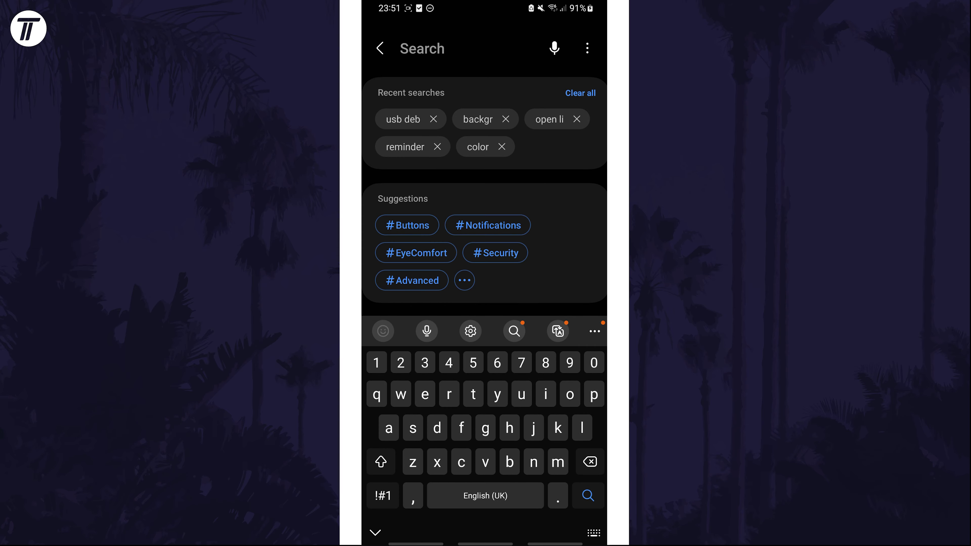
type("usb")
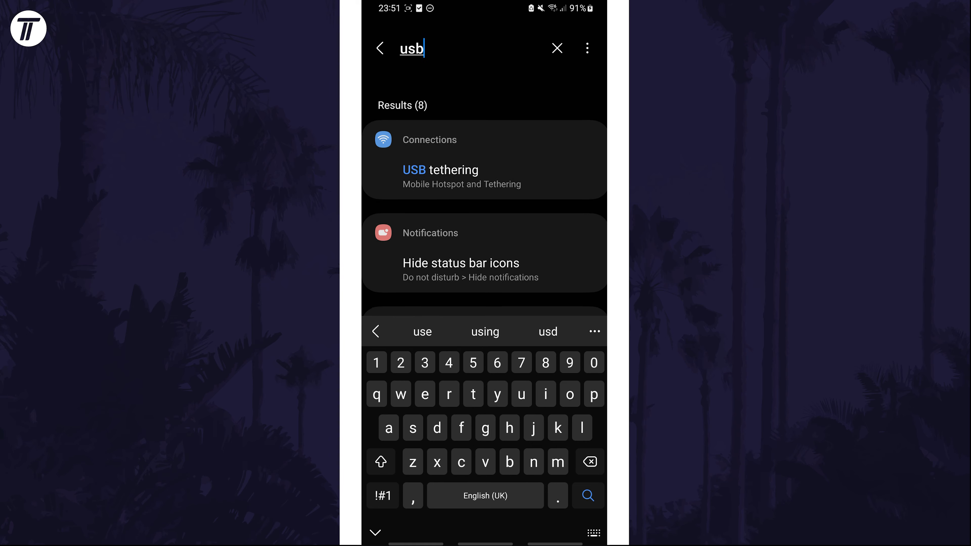
type(" debugging")
left_click(445, 156)
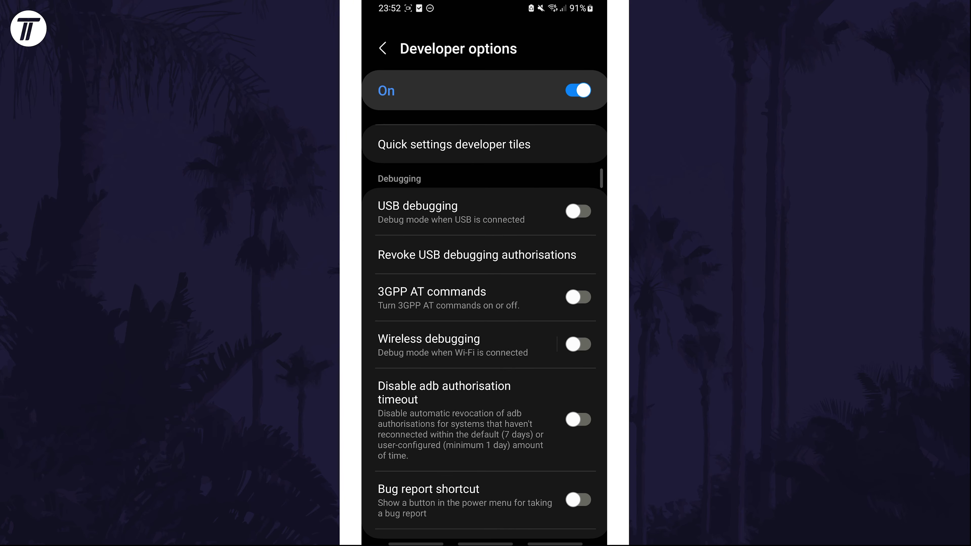
- Turn on USB debugging, accept its confirmation and allow debugging from the connected computer
left_click(578, 211)
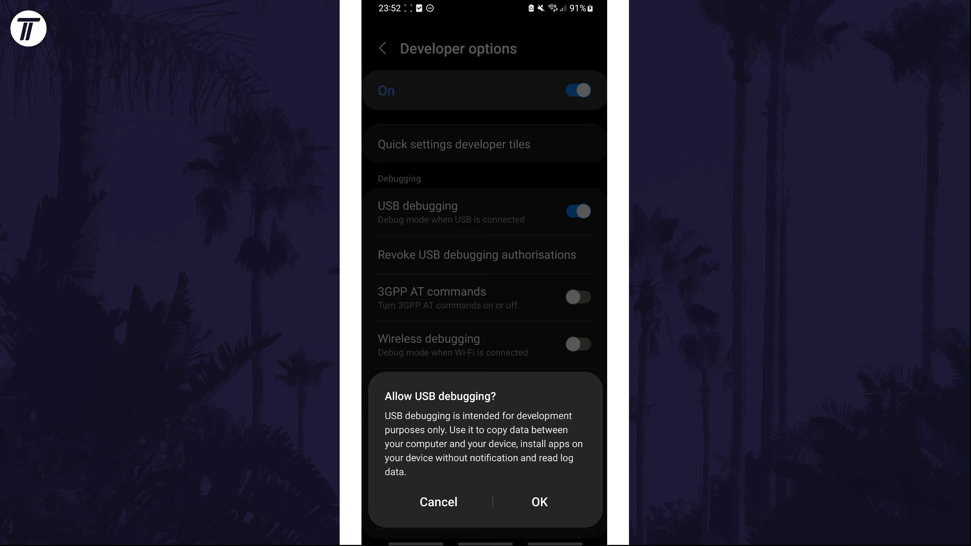
left_click(539, 502)
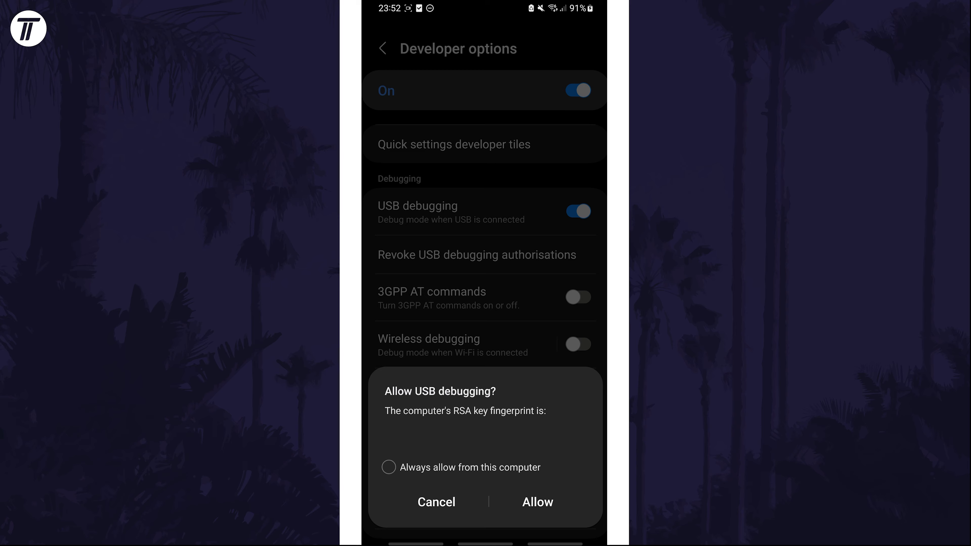
left_click(538, 502)
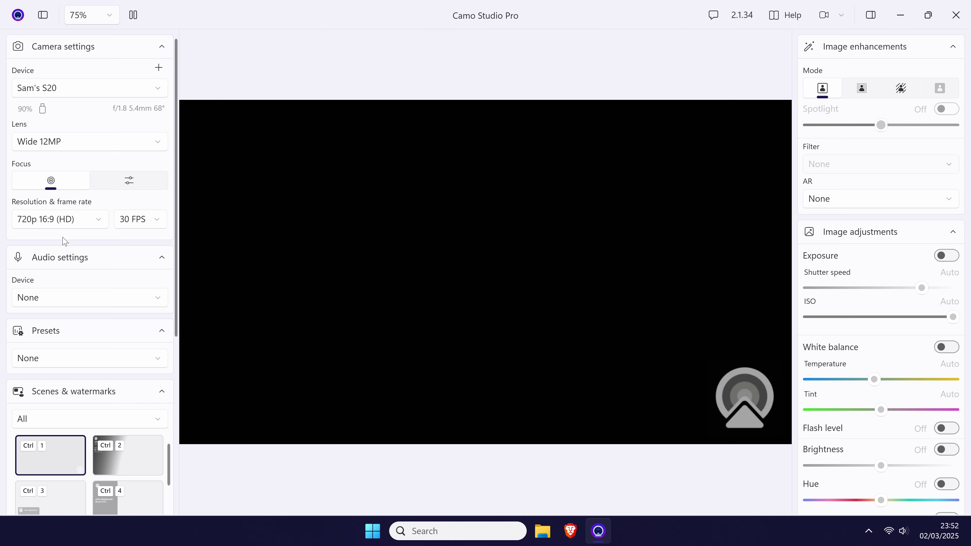
- In Camo Studio, look through the available resolutions, frame rates and audio devices for the connected phone
left_click(95, 222)
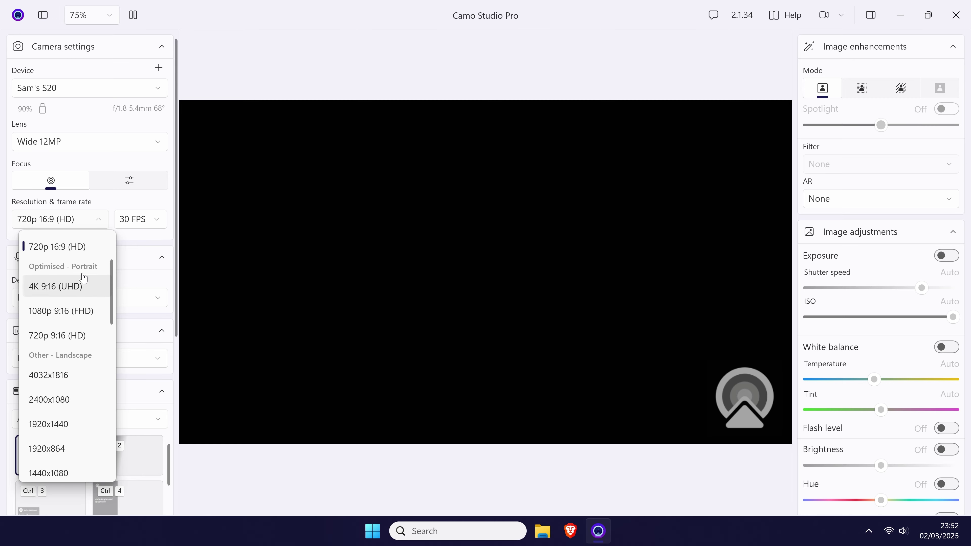
left_click(65, 225)
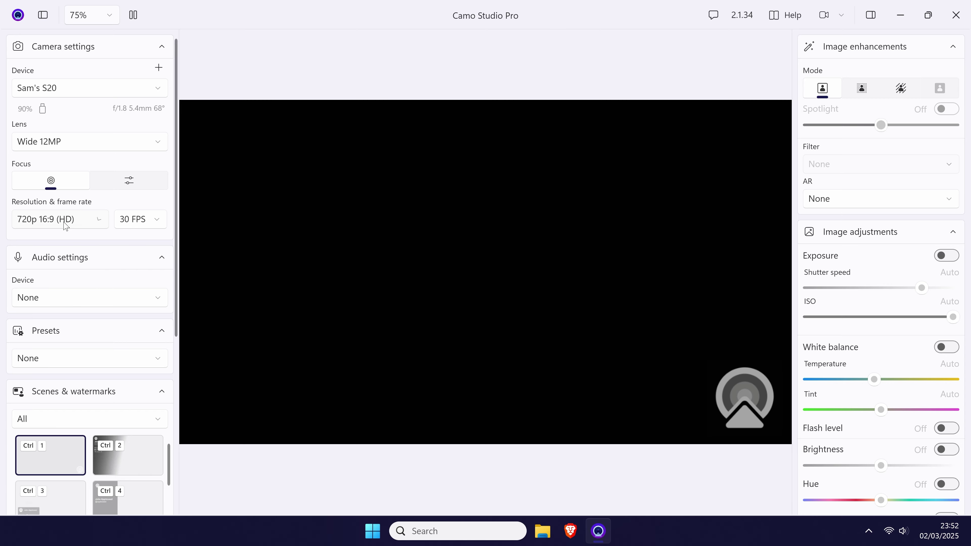
left_click(132, 222)
left_click(141, 333)
left_click(91, 297)
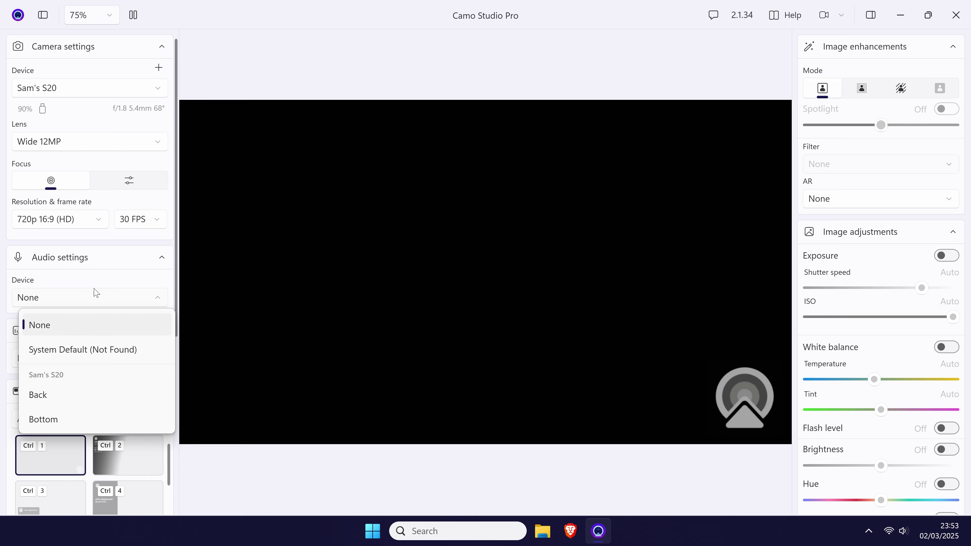
left_click(100, 281)
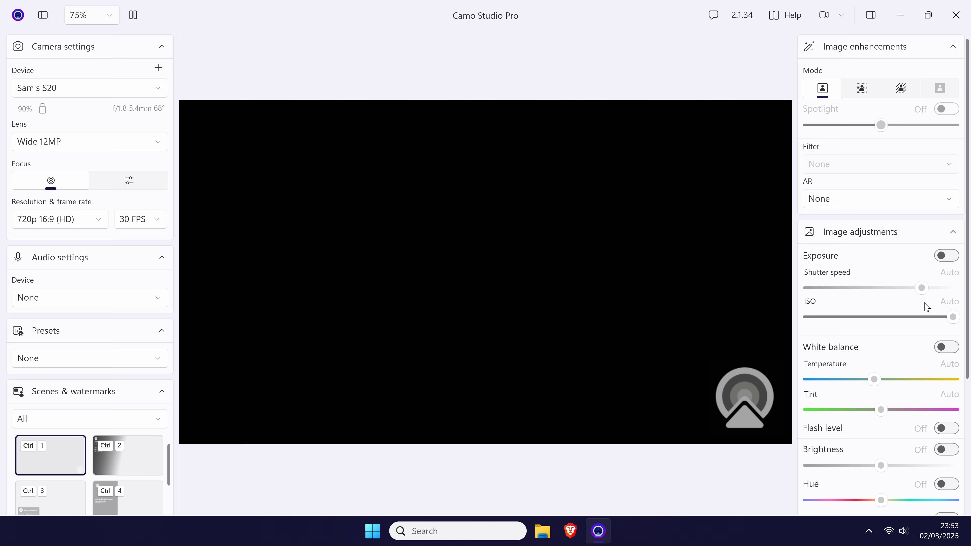
- Try manual exposure with a shutter speed of 1/88 s and manual white balance
left_click(953, 255)
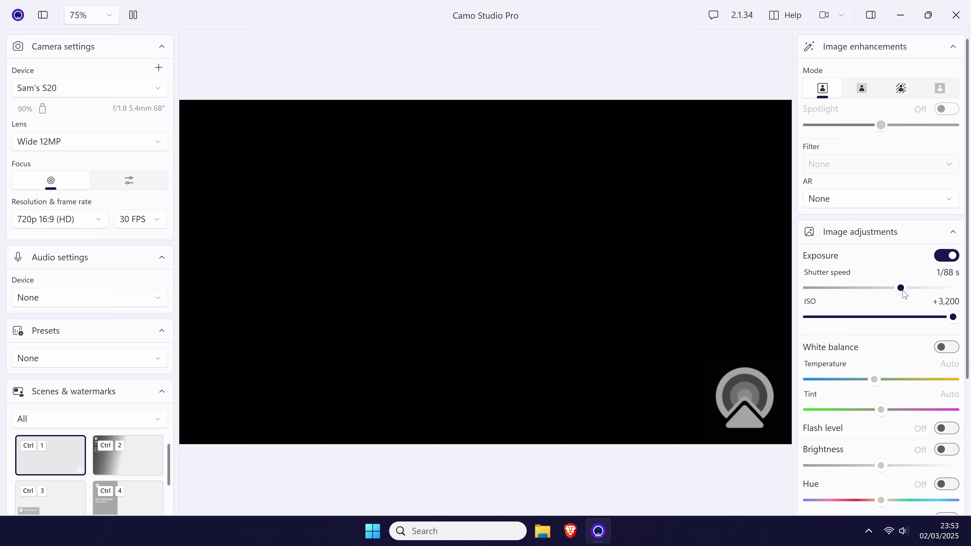
left_click(950, 259)
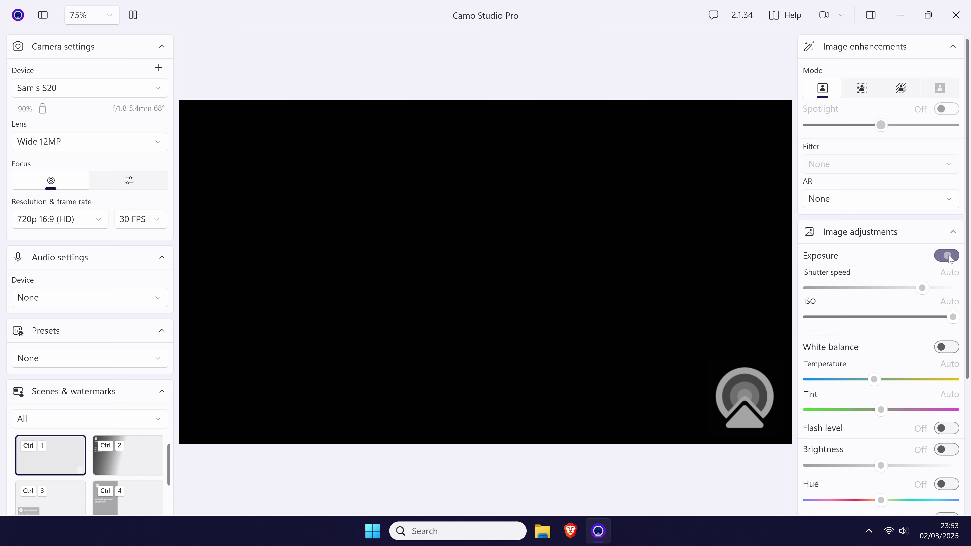
left_click(950, 347)
left_click(950, 347)
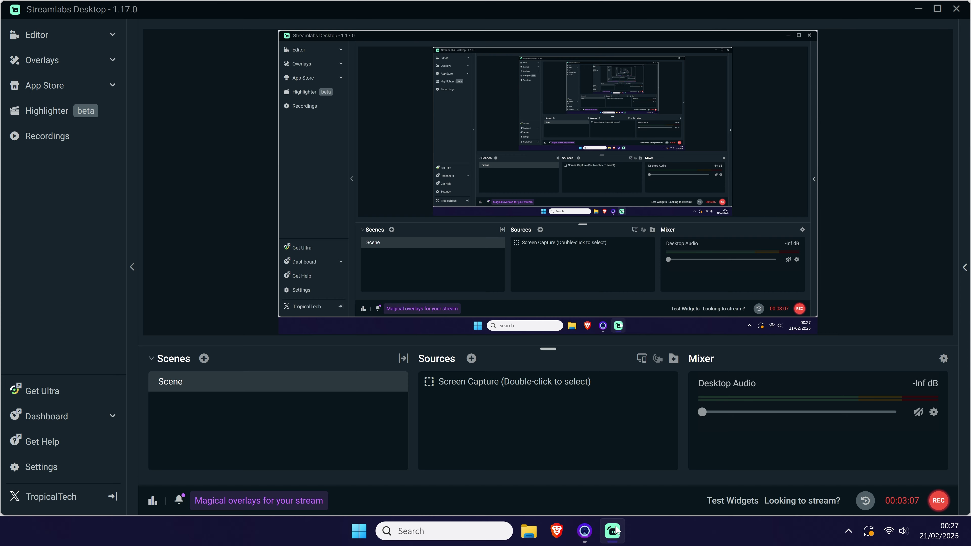
- In Streamlabs Desktop, add a Video Capture source named "Webcam" to the scene
mouse_move(601, 382)
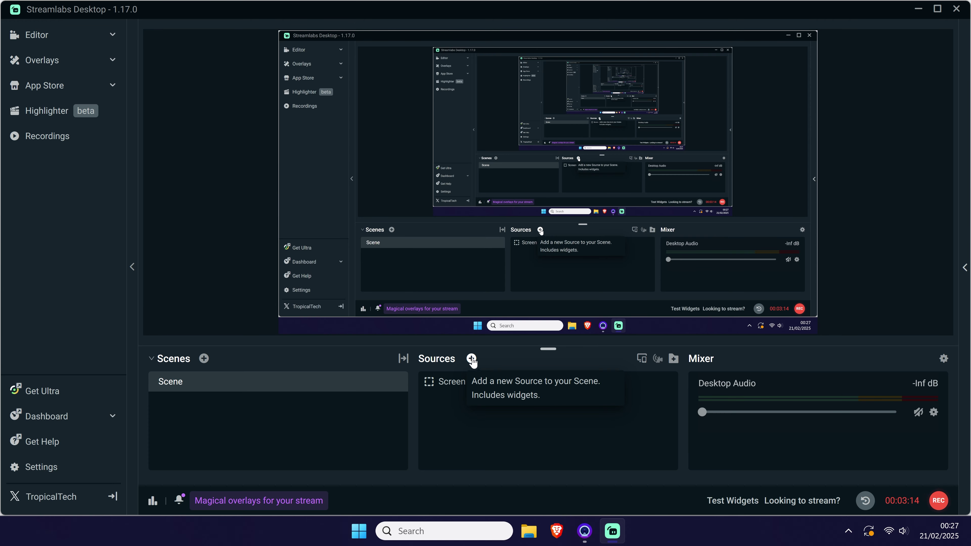
left_click(472, 358)
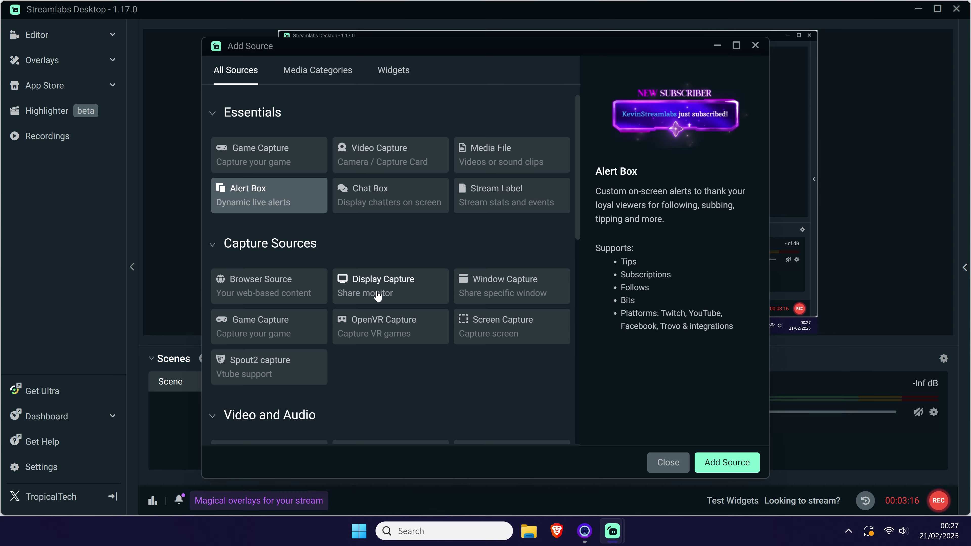
scroll(301, 270, "down", 5)
left_click(301, 270)
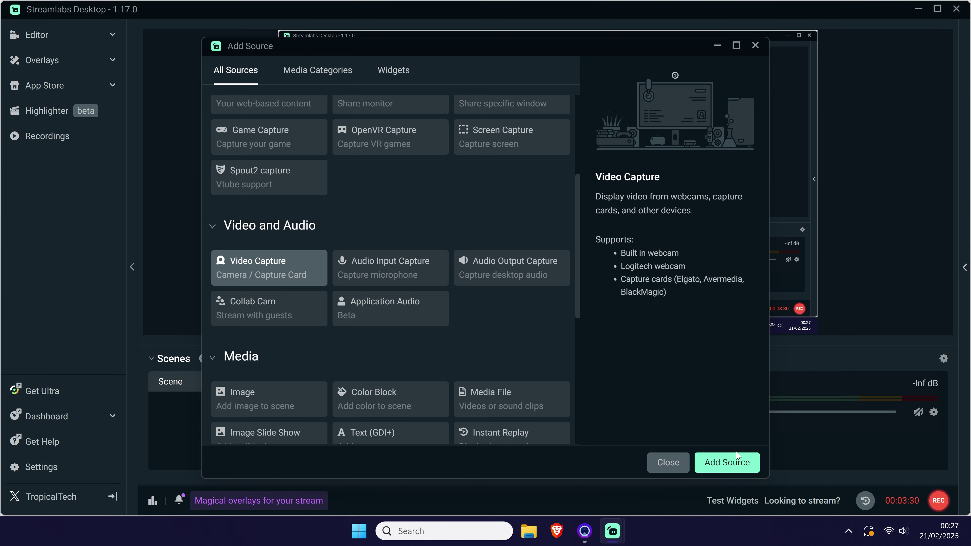
left_click(731, 463)
left_click_drag(404, 245, 261, 242)
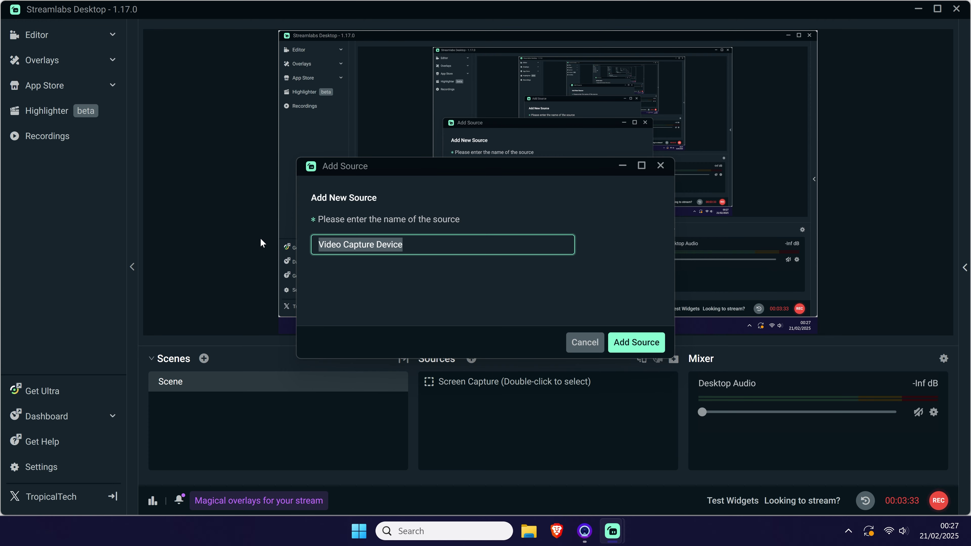
type("Webcam")
left_click(650, 346)
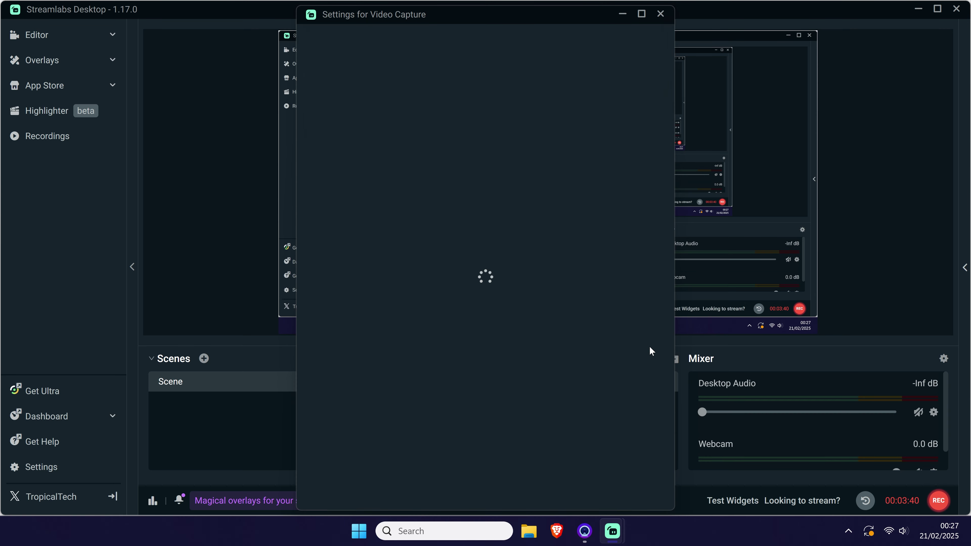
- Set the Webcam source's device to Camo and shift its picture slightly in the scene preview
left_click(536, 183)
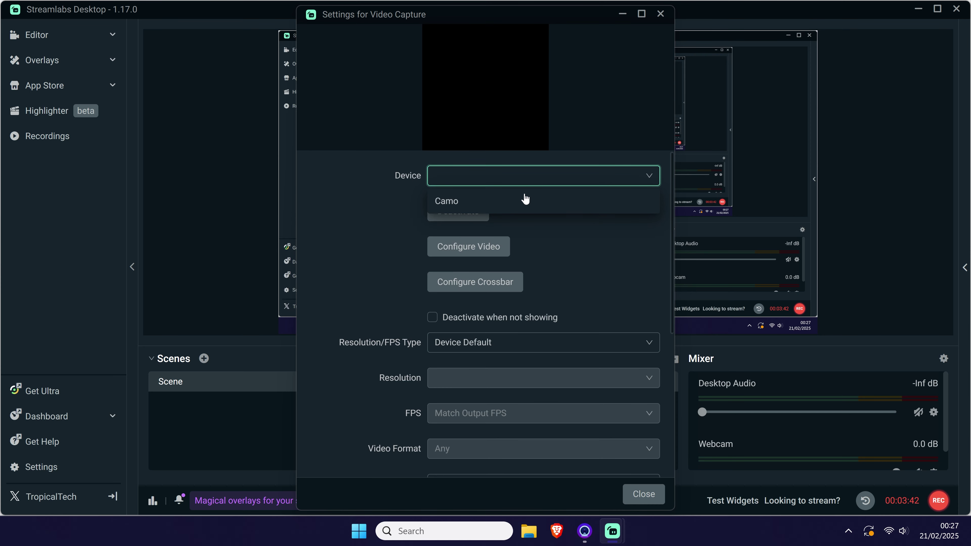
left_click(451, 203)
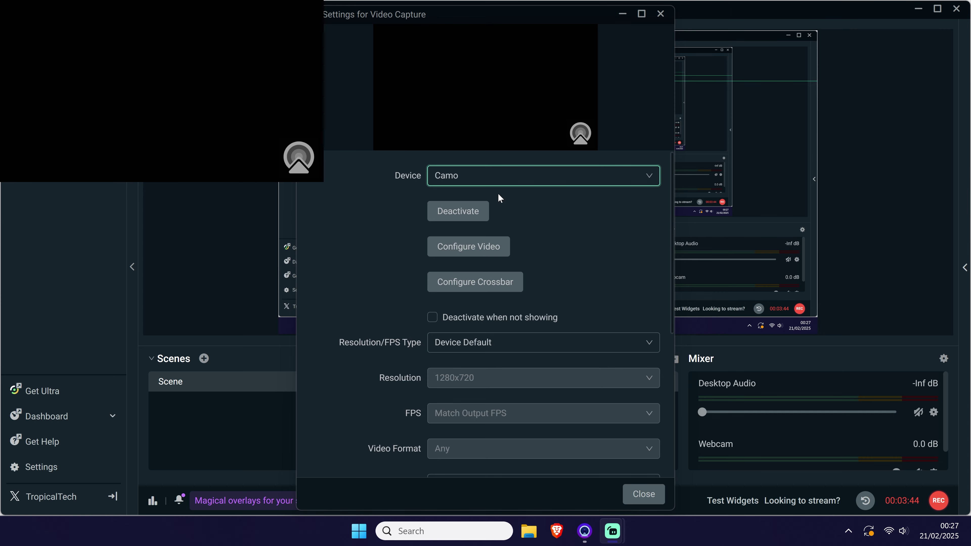
scroll(566, 340, "down", 5)
left_click(643, 496)
left_click_drag(407, 96, 426, 117)
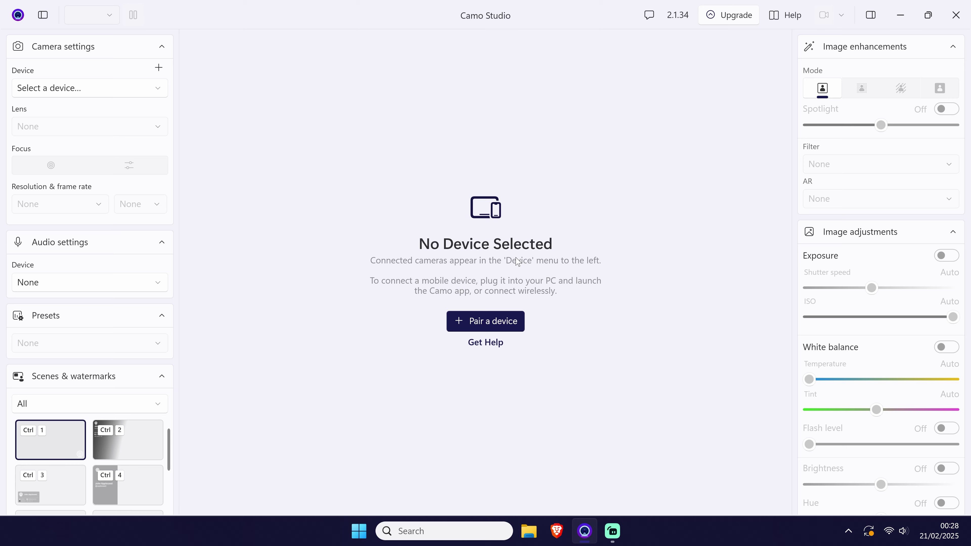
- In Camo Studio, start pairing a device and bring up the QR code for a wireless connection
left_click(511, 325)
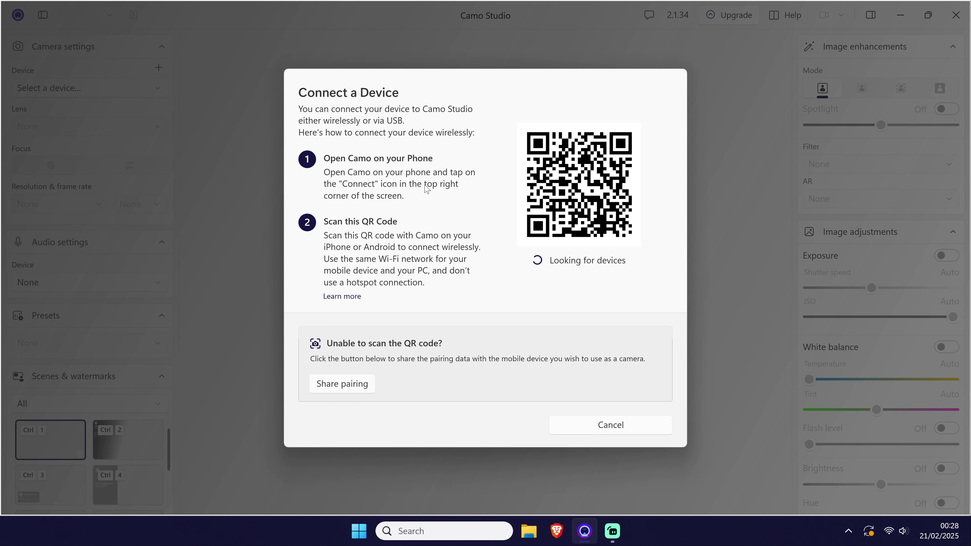